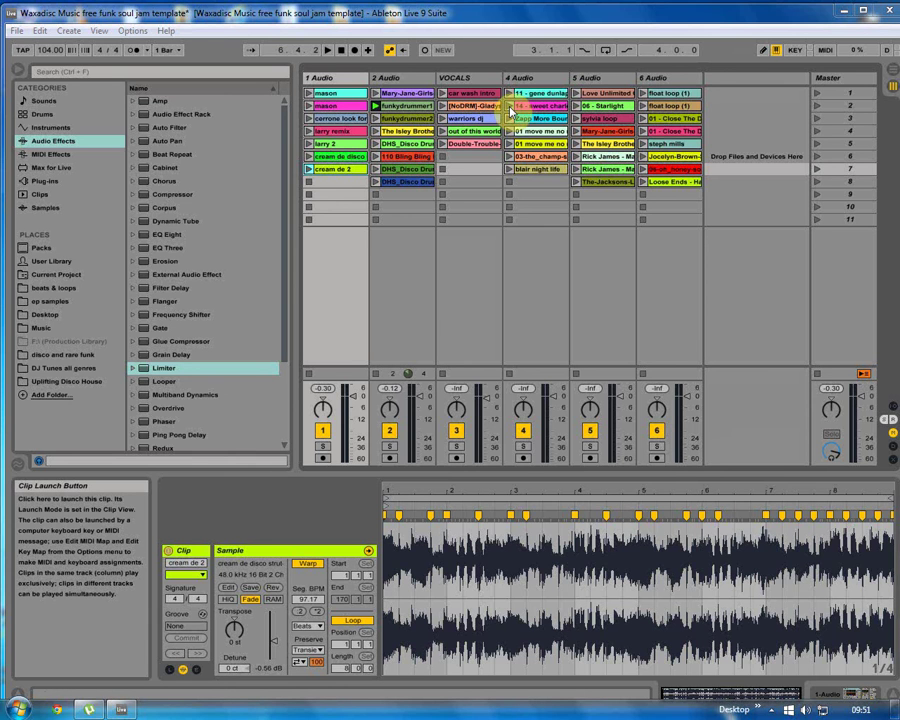
Start 14 - sweet charles on track 4 over the funkydrummer2 drums, and switch track 4 through both 01 move me no clips
{"action": "left_click", "coordinate": [509, 106]}
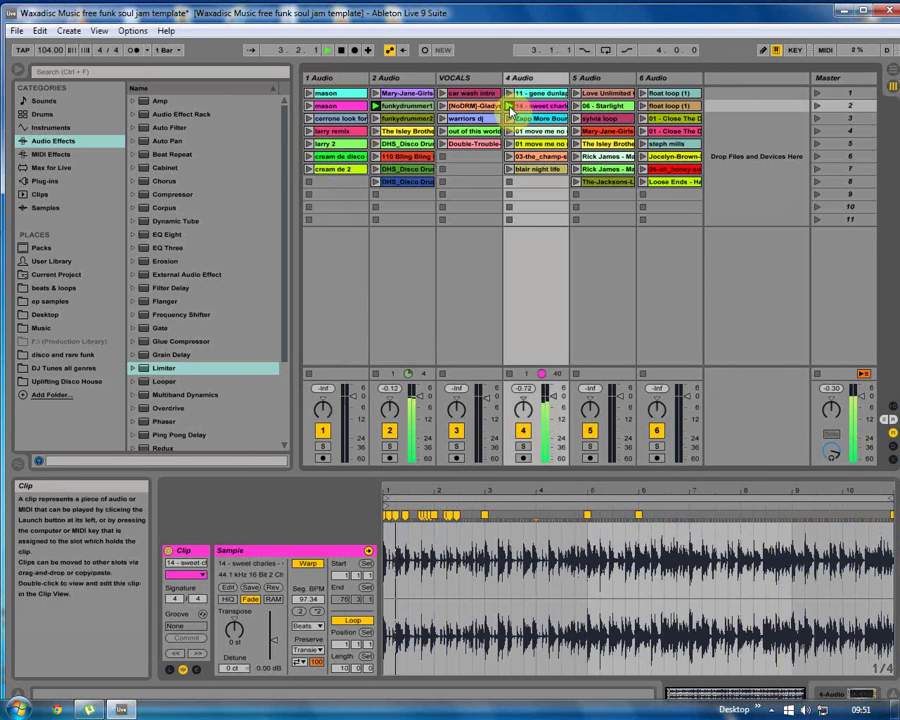
{"action": "left_click", "coordinate": [377, 120]}
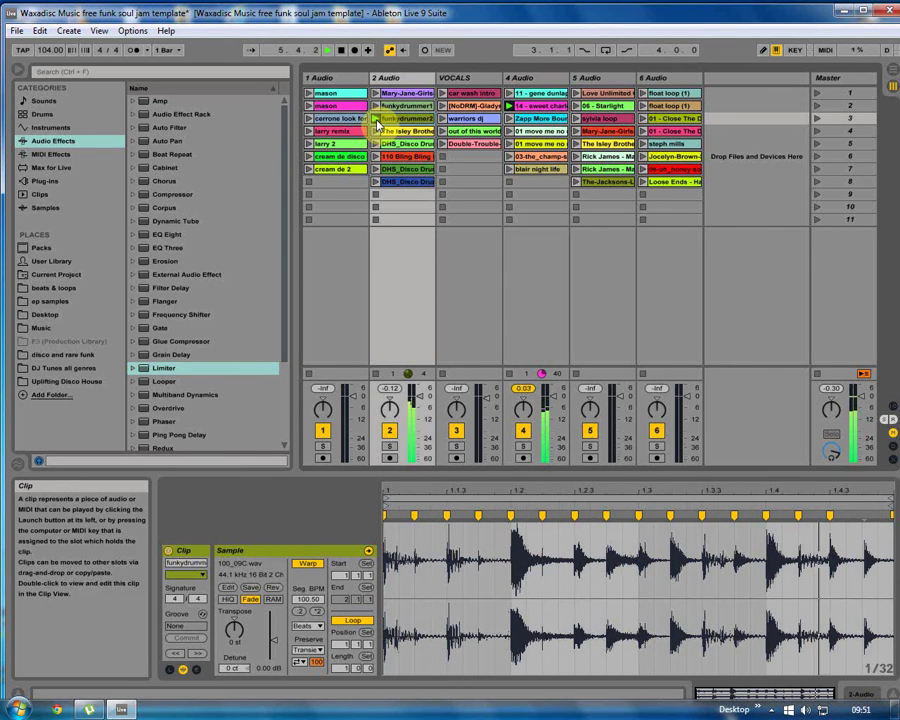
{"action": "left_click", "coordinate": [510, 133]}
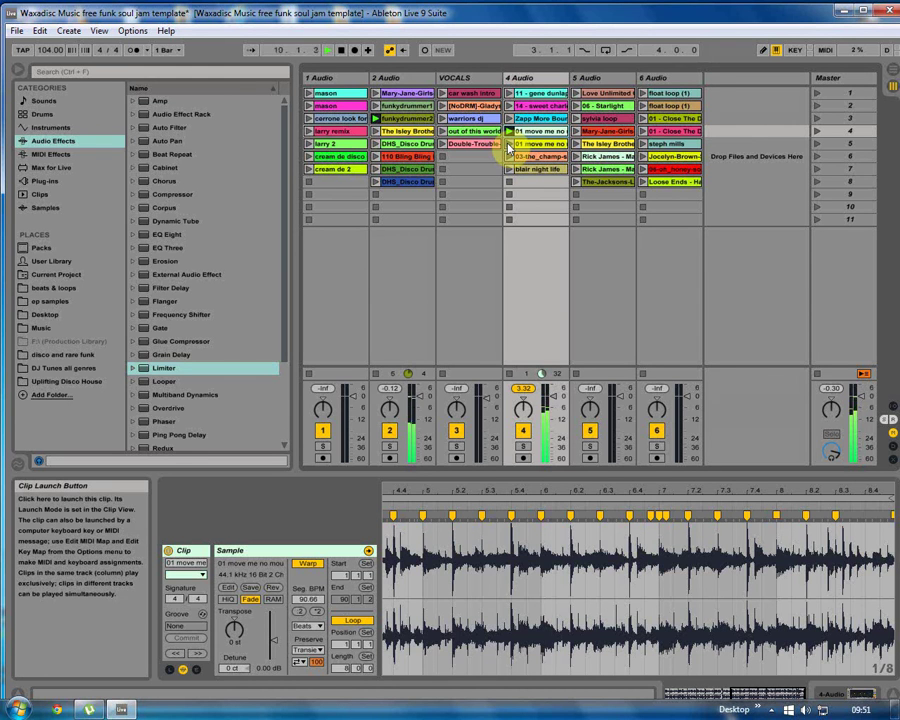
{"action": "left_click", "coordinate": [509, 147]}
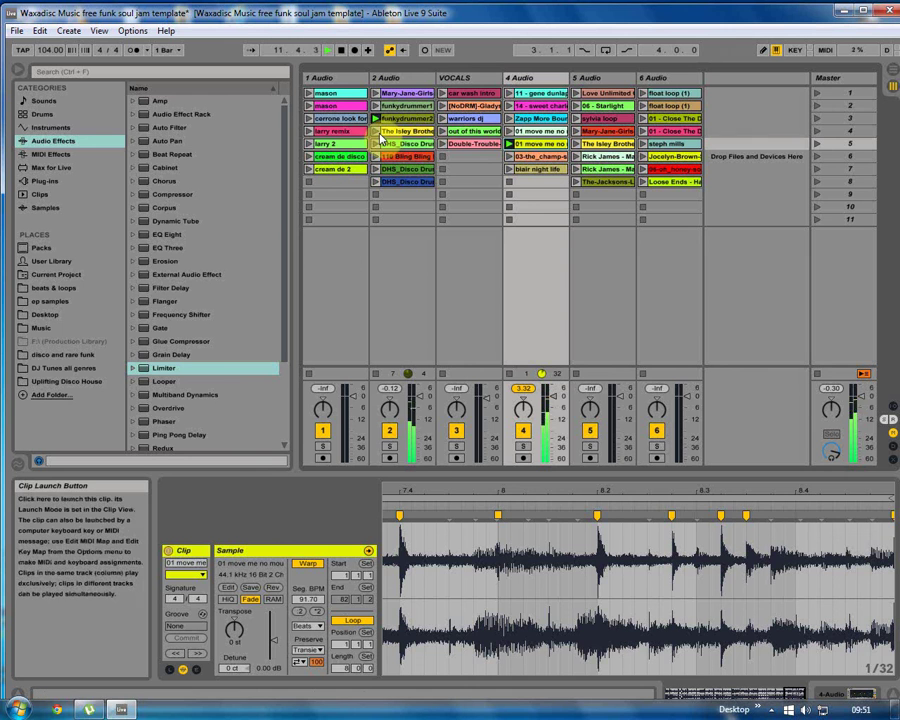
Switch track 4 to 03-the_champ and then blair night life, changing the drums to the scene 8 DHS_Disco Drum loop
{"action": "left_click", "coordinate": [512, 160]}
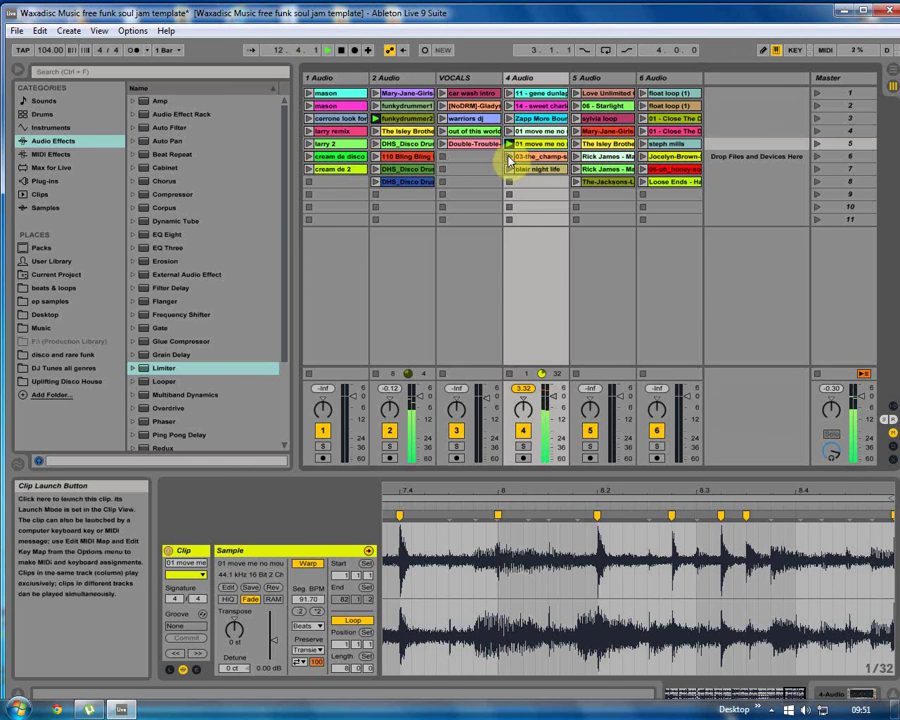
{"action": "left_click", "coordinate": [509, 157]}
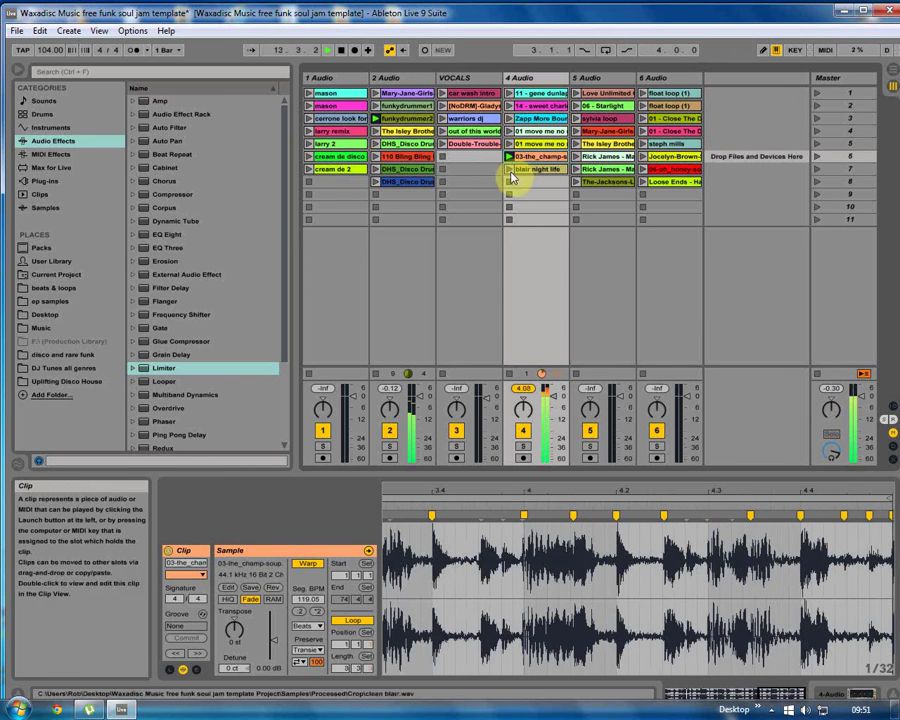
{"action": "left_click", "coordinate": [376, 182]}
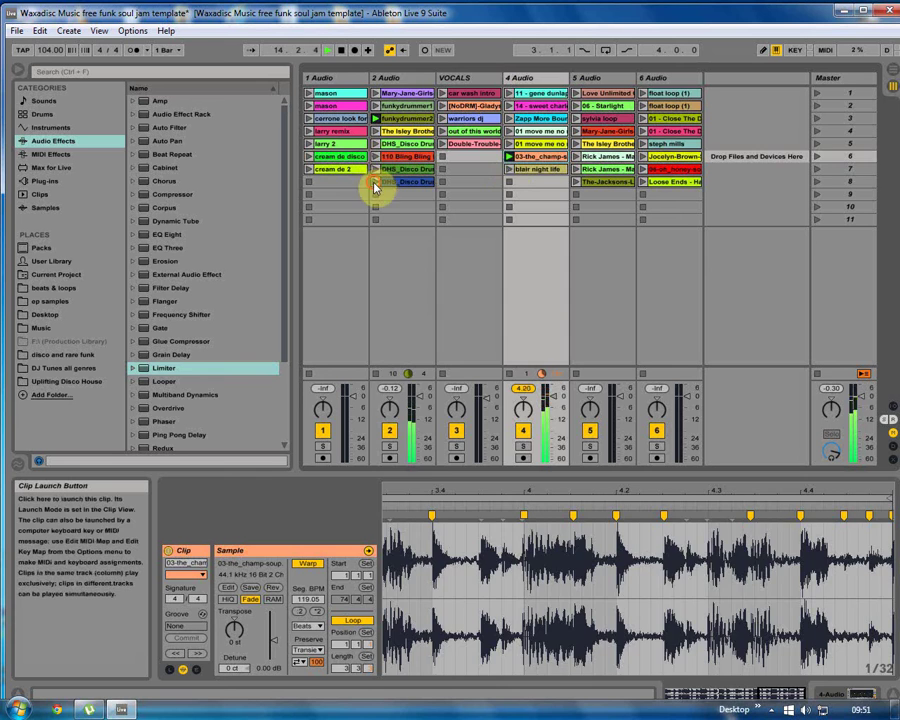
{"action": "left_click", "coordinate": [510, 171]}
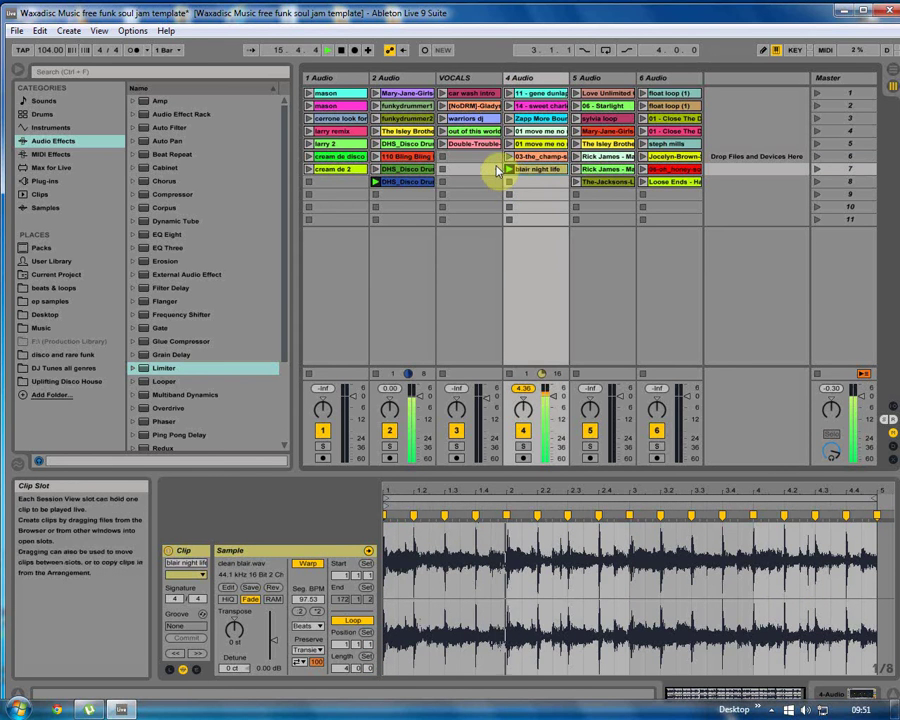
Replace track 4's playback with the scene 1 mason clip, adding the [NoDRM]-Gladys vocal and the Mary-Jane-Girls drum loop
{"action": "left_click", "coordinate": [506, 221]}
{"action": "left_click", "coordinate": [308, 94]}
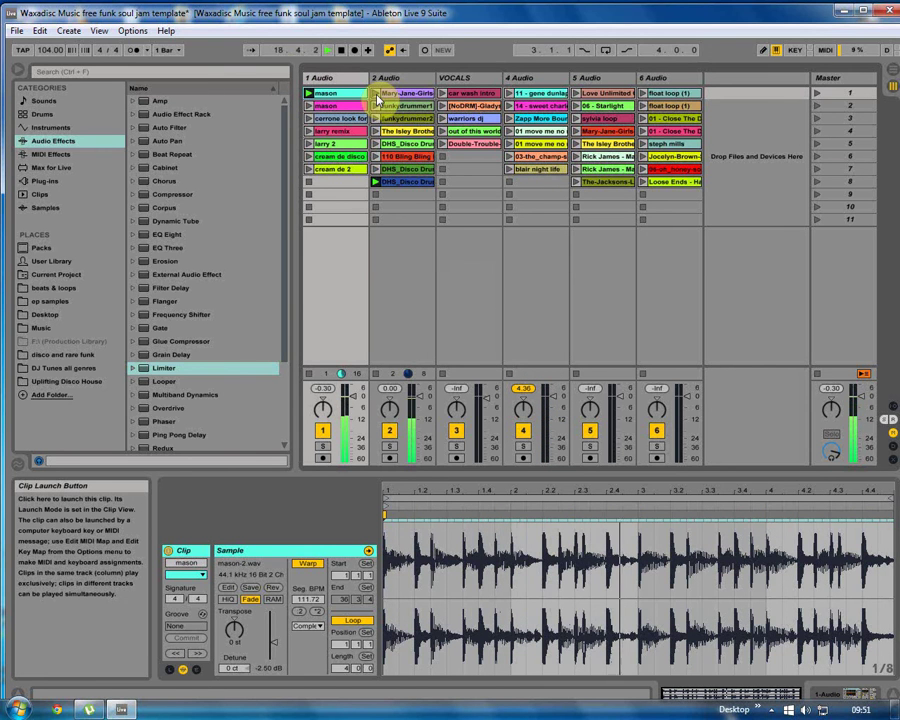
{"action": "left_click", "coordinate": [441, 107]}
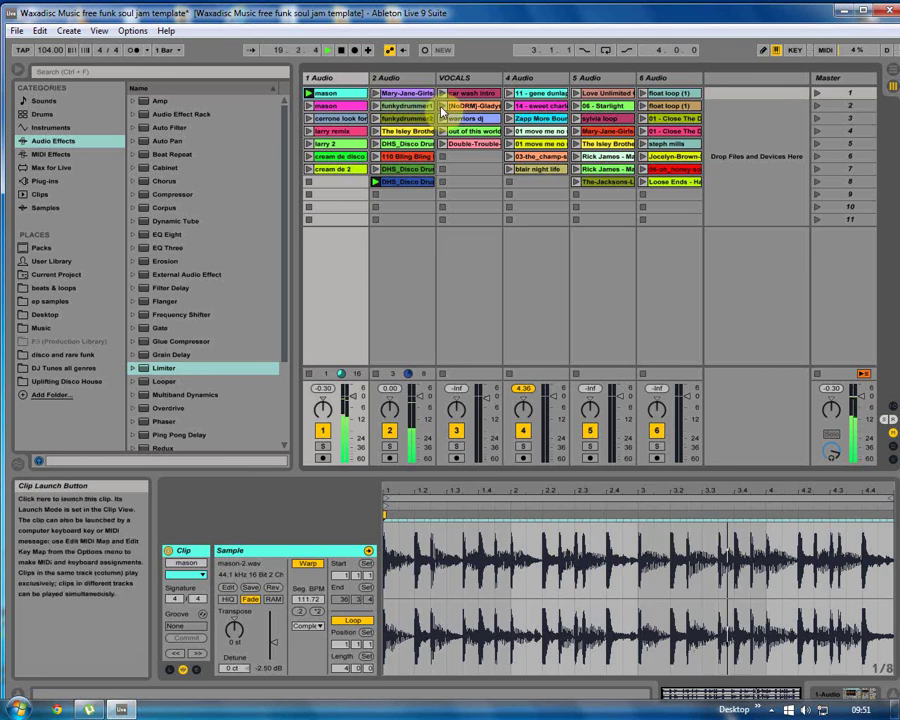
{"action": "left_click", "coordinate": [390, 93]}
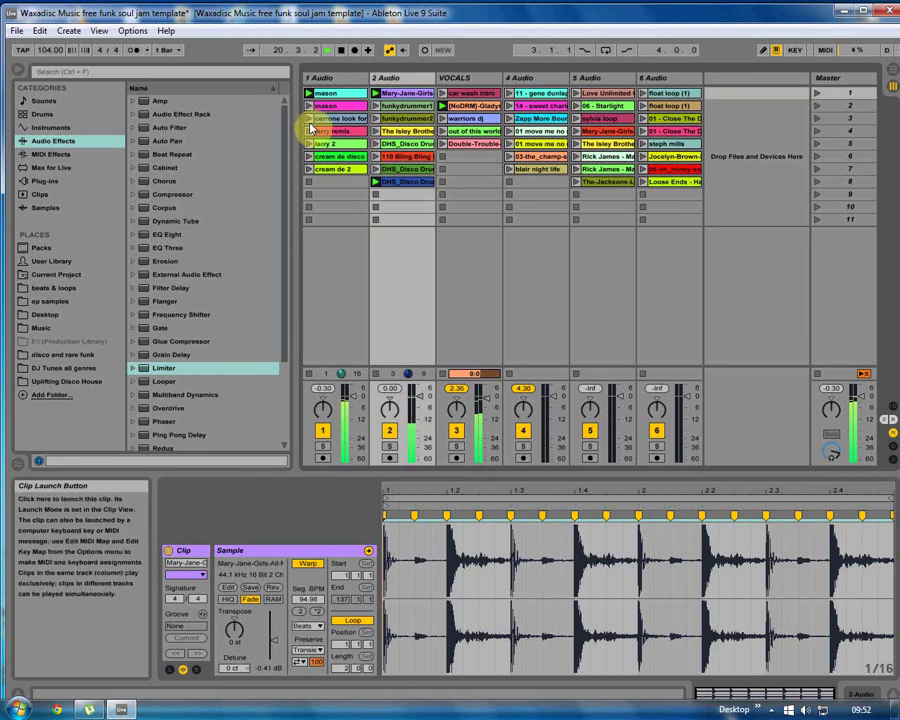
Switch track 1 to cerrone look for love and then larry remix, bringing in the Double-Trouble vocal
{"action": "left_click", "coordinate": [309, 119]}
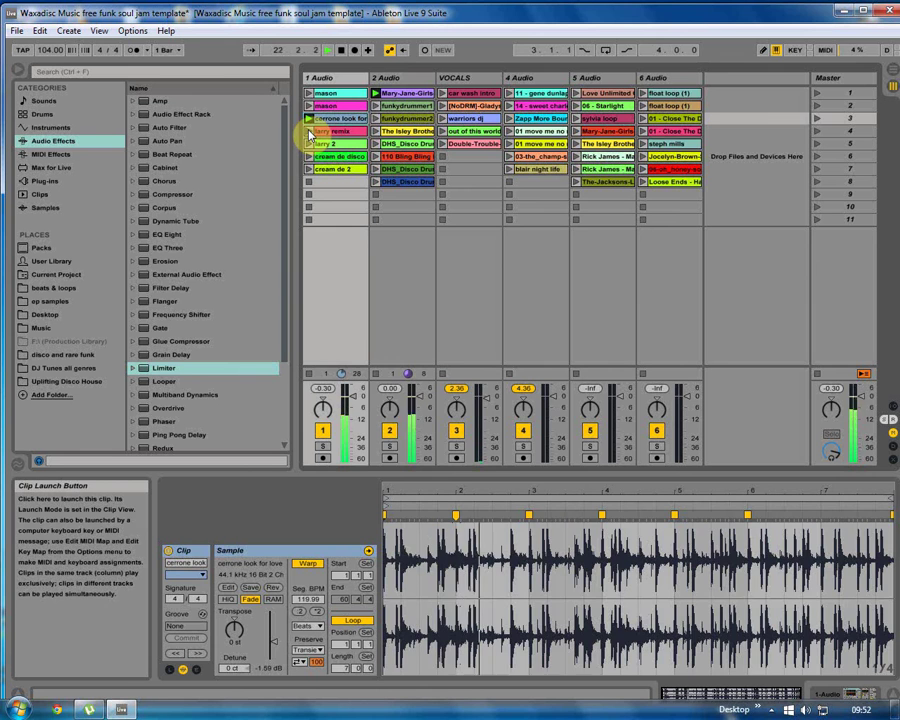
{"action": "left_click", "coordinate": [310, 131]}
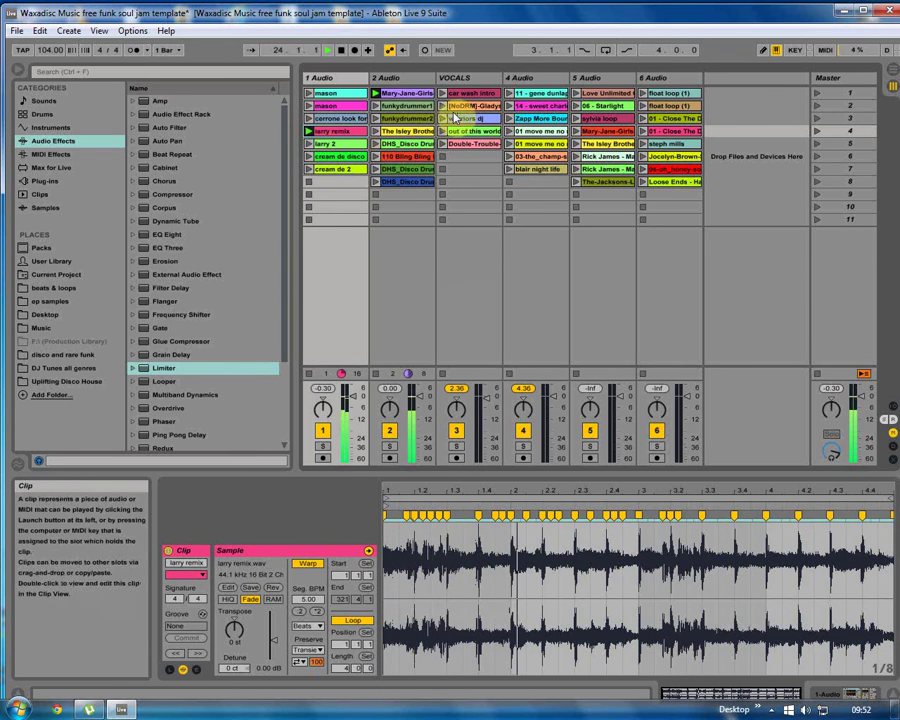
{"action": "left_click", "coordinate": [443, 146]}
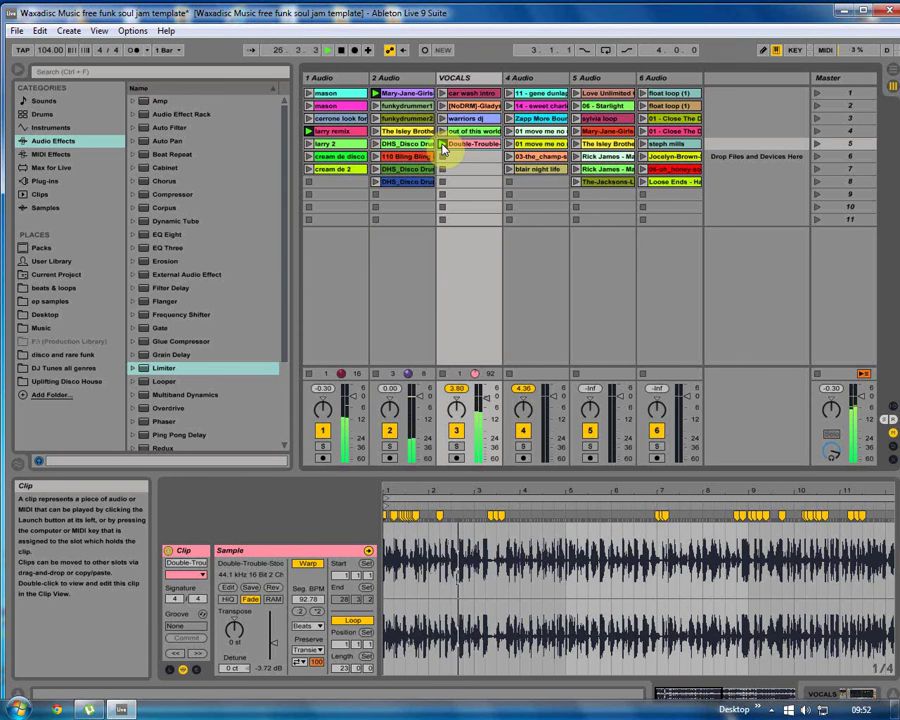
Switch track 1 through cream de disco and cream de 2, and stop the vocals track
{"action": "left_click", "coordinate": [310, 157]}
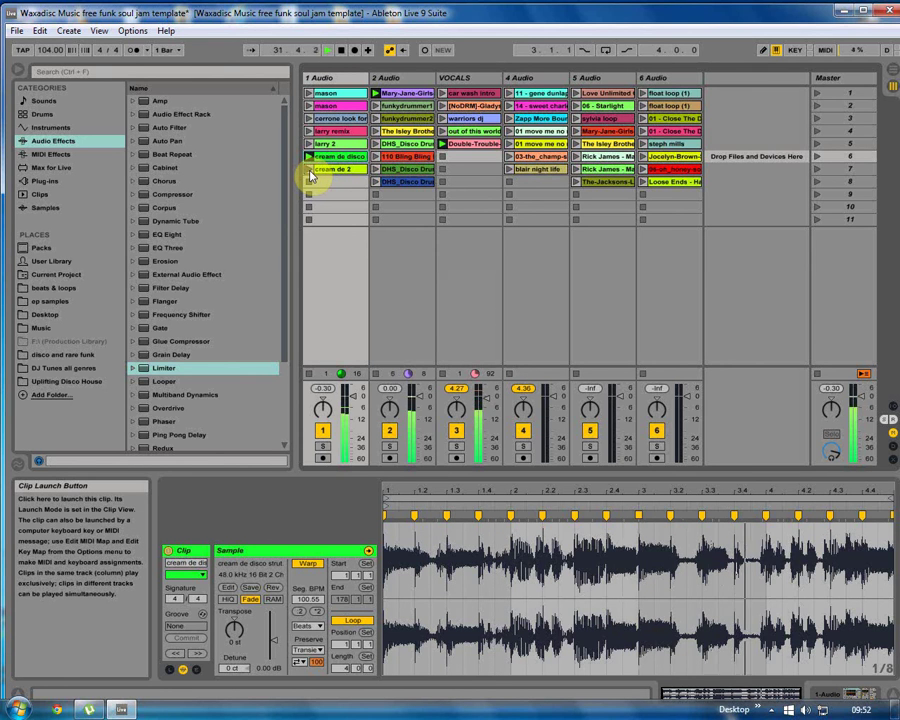
{"action": "left_click", "coordinate": [310, 170]}
{"action": "left_click", "coordinate": [376, 131]}
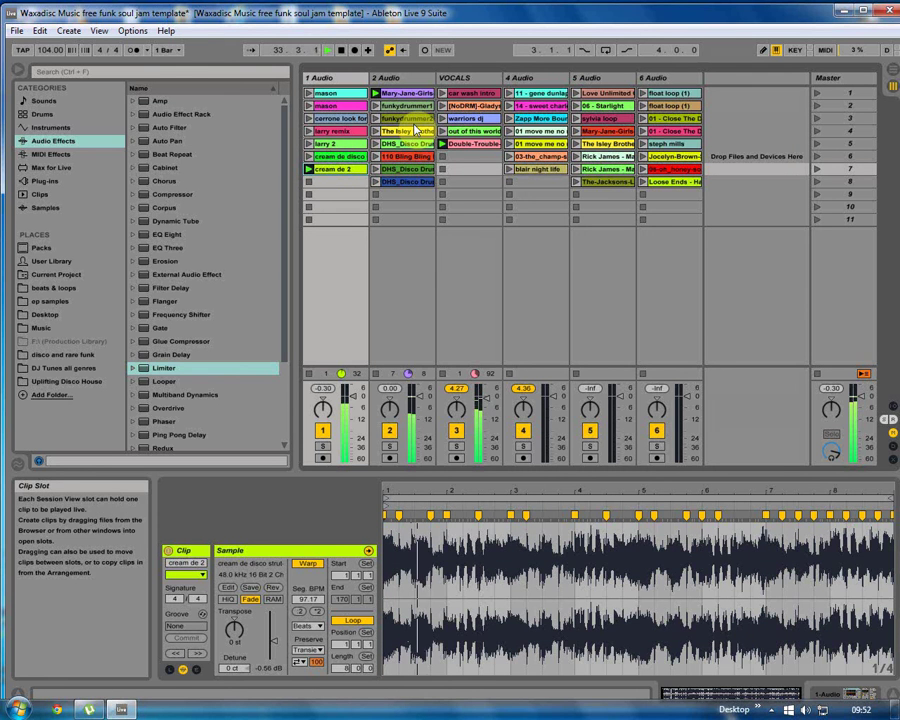
{"action": "left_click", "coordinate": [443, 219]}
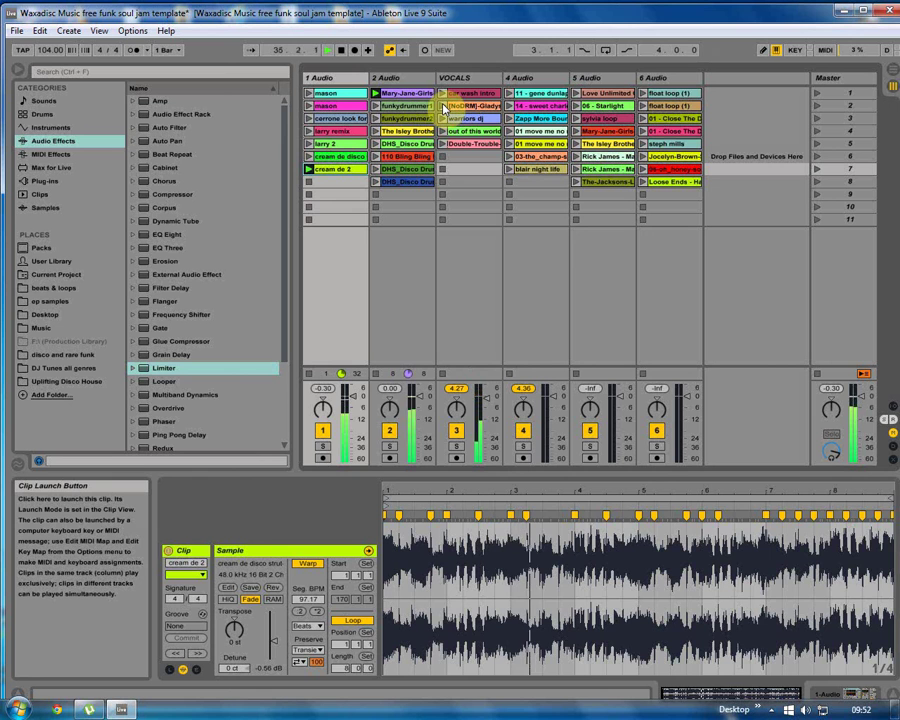
Trigger the [NoDRM]-Gladys vocal while replacing track 1's clip with The Isley Brothers clip on track 5
{"action": "left_click", "coordinate": [443, 107]}
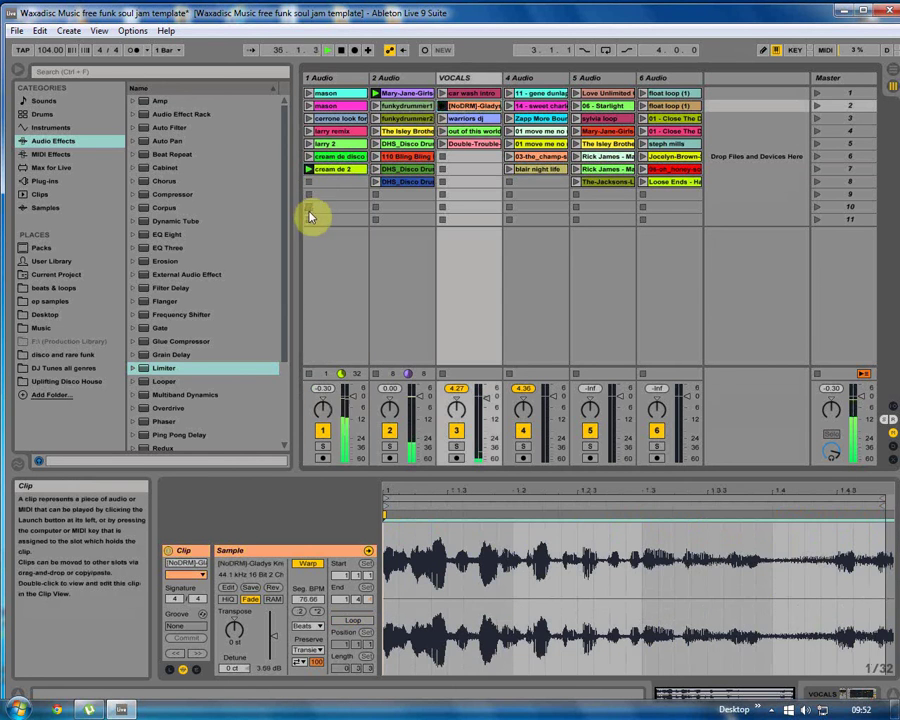
{"action": "left_click", "coordinate": [309, 218]}
{"action": "left_click", "coordinate": [577, 144]}
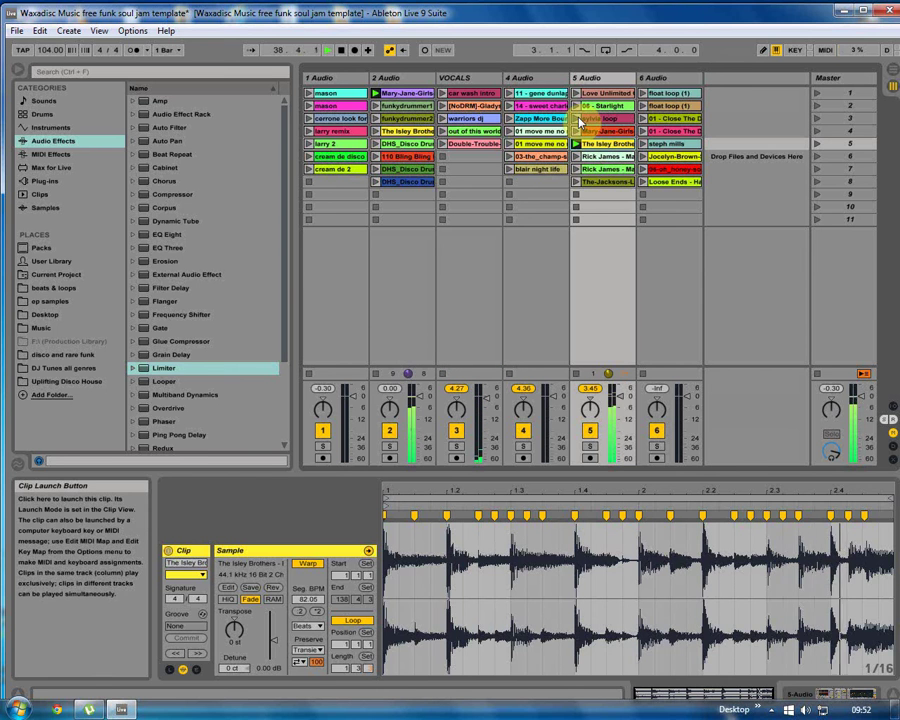
Run track 5 through sylvia loop, Mary-Jane-Girls, the scene 6 Rick James clip and 06 - Starlight
{"action": "left_click", "coordinate": [578, 118]}
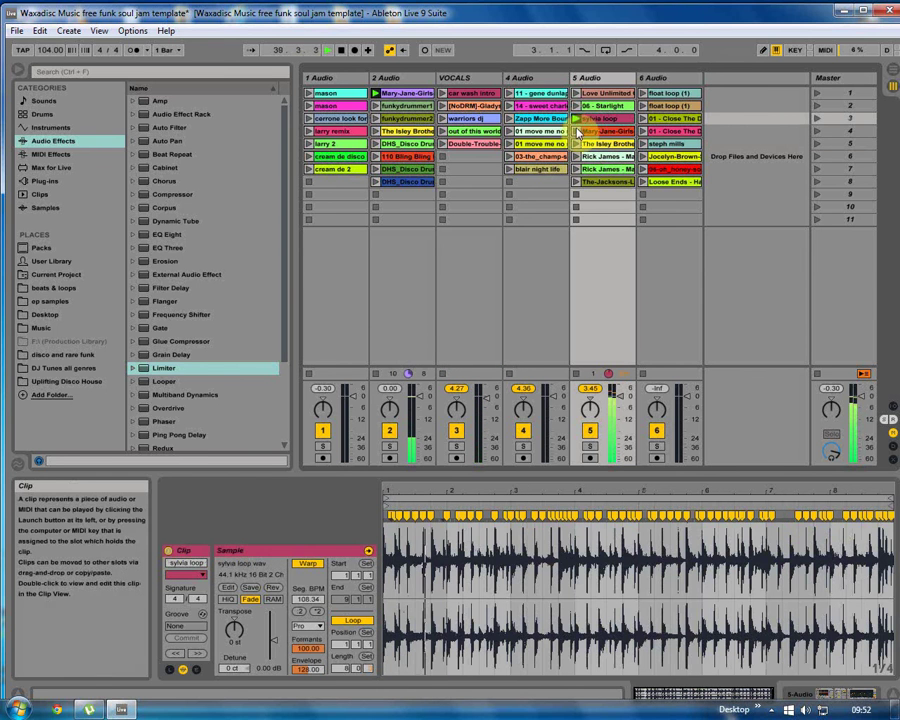
{"action": "left_click", "coordinate": [577, 133]}
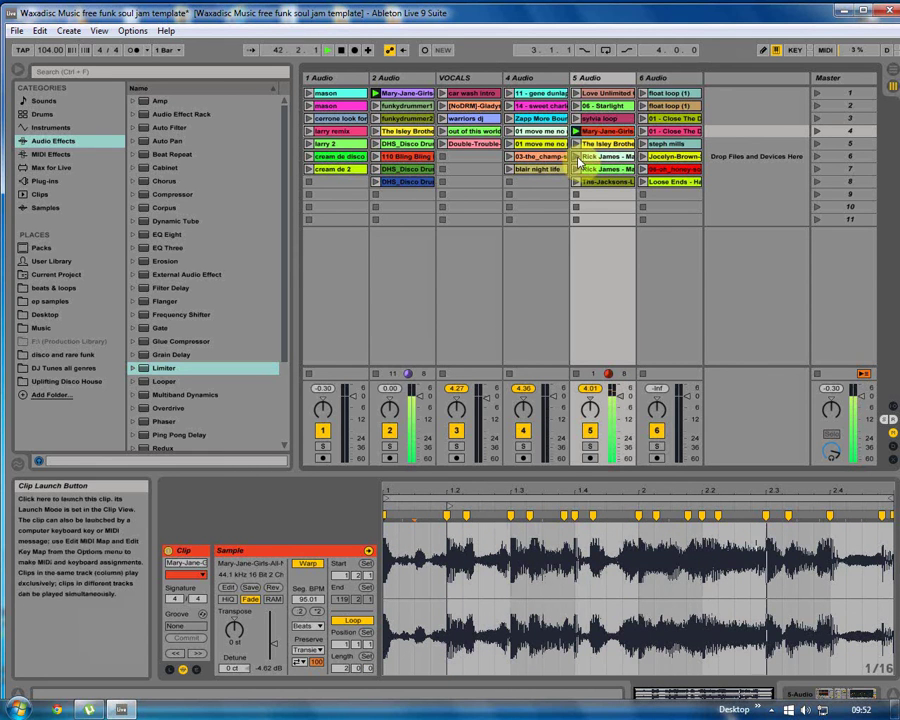
{"action": "left_click", "coordinate": [577, 159]}
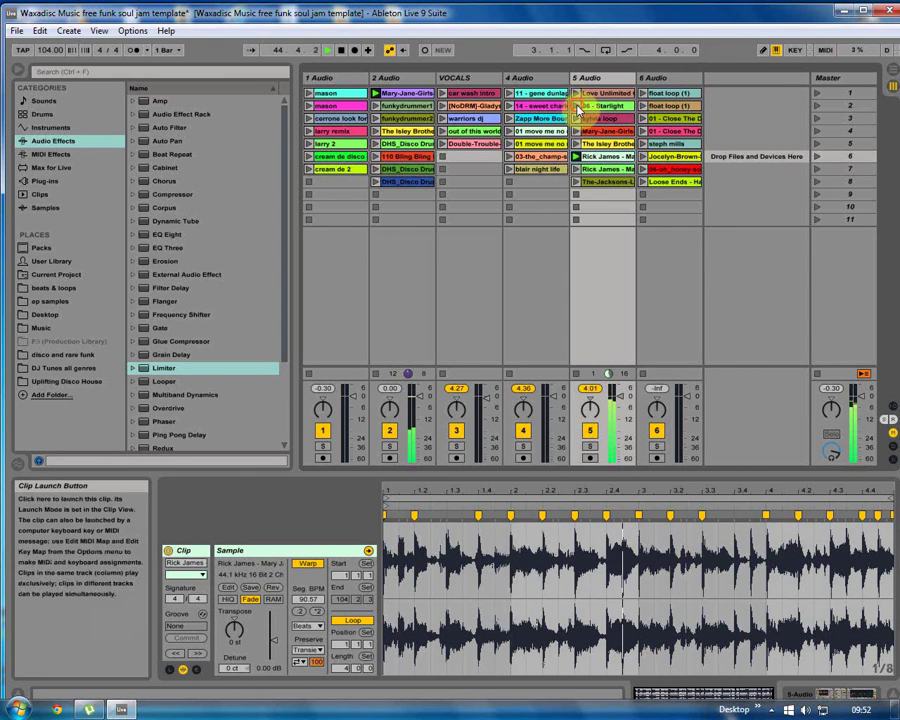
{"action": "left_click", "coordinate": [577, 106]}
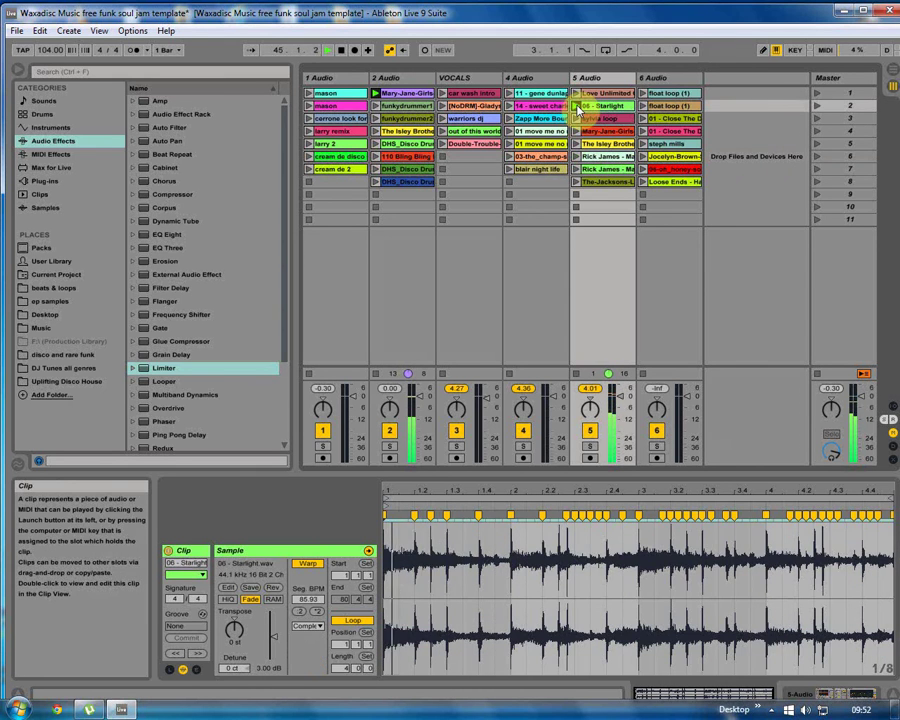
Change the drums to The Isley Brothers and then 110 Bling Bling, and replace track 5's clip with Zapp More Bounce on track 4
{"action": "left_click", "coordinate": [378, 133]}
{"action": "left_click", "coordinate": [376, 132]}
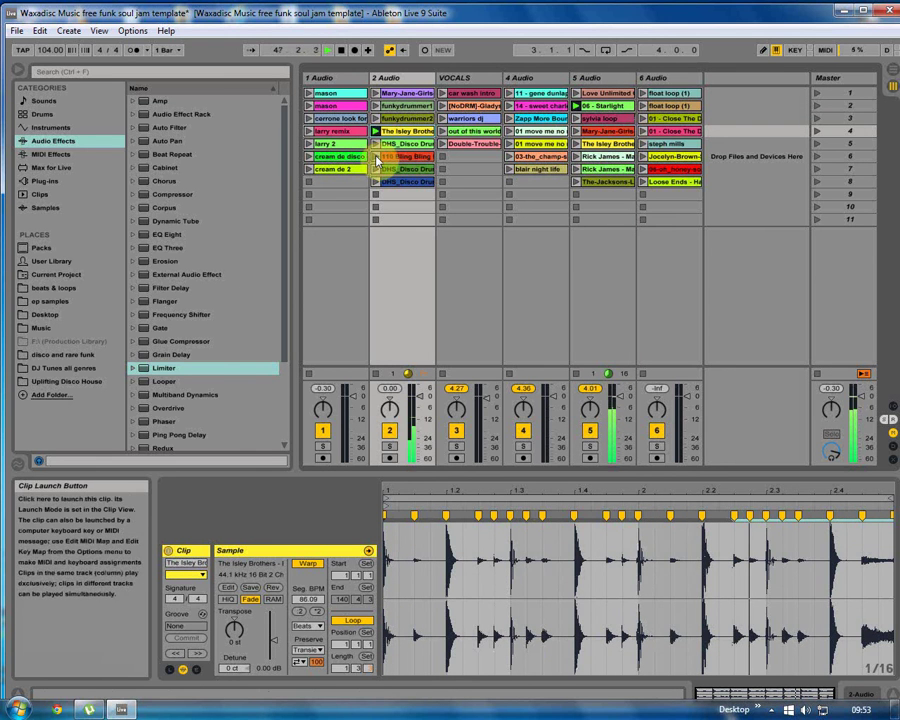
{"action": "left_click", "coordinate": [376, 160]}
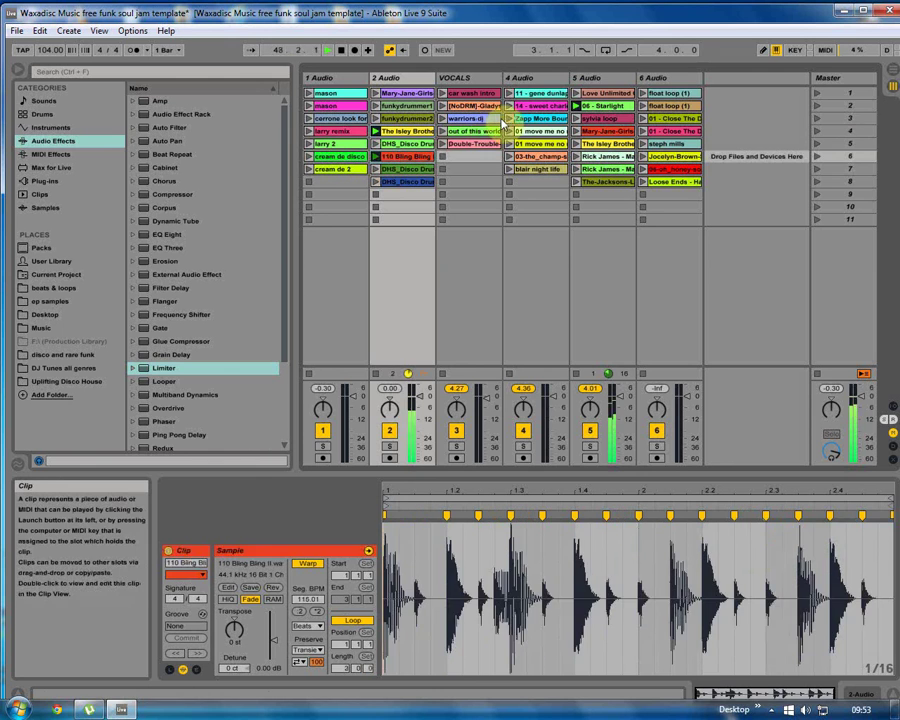
{"action": "left_click", "coordinate": [511, 118]}
{"action": "left_click", "coordinate": [577, 221]}
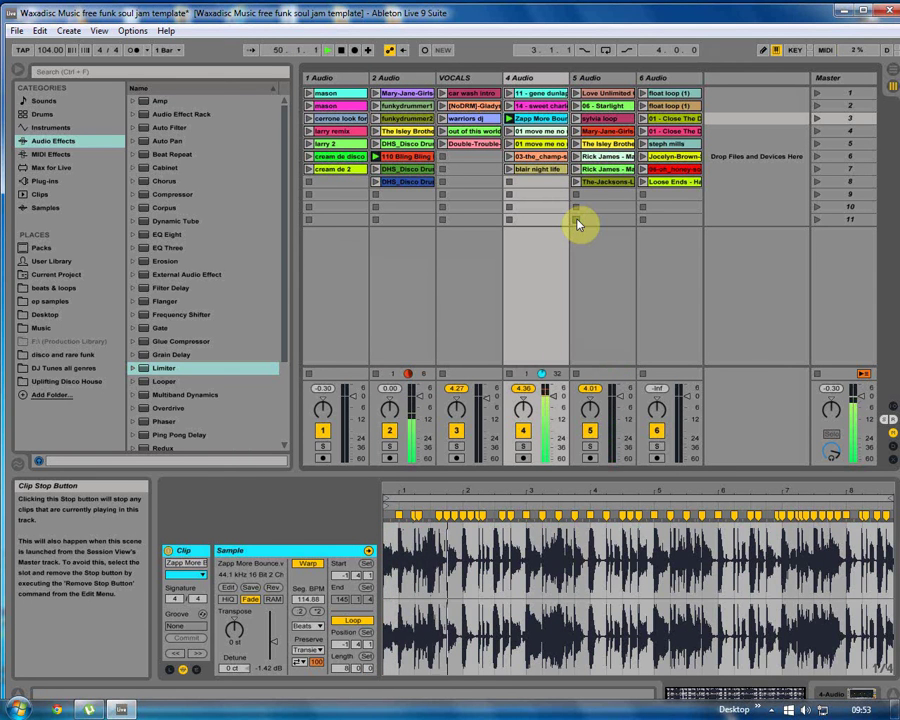
Play the [NoDRM]-Gladys vocal while replacing track 4's clip with steph mills on track 6, over the Mary-Jane-Girls drum loop
{"action": "left_click", "coordinate": [443, 107]}
{"action": "left_click", "coordinate": [509, 219]}
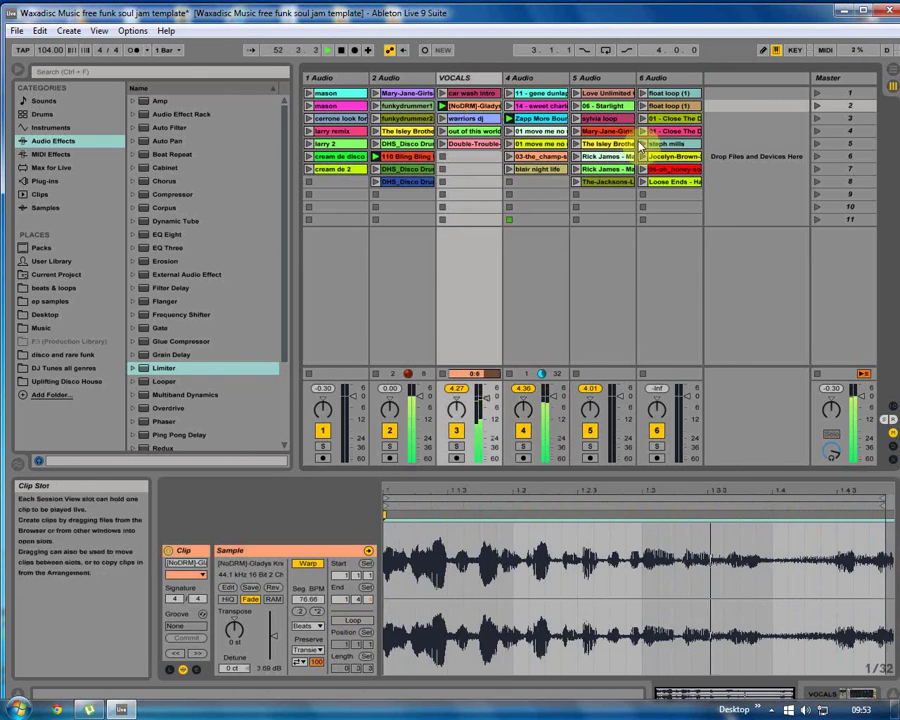
{"action": "left_click", "coordinate": [644, 145]}
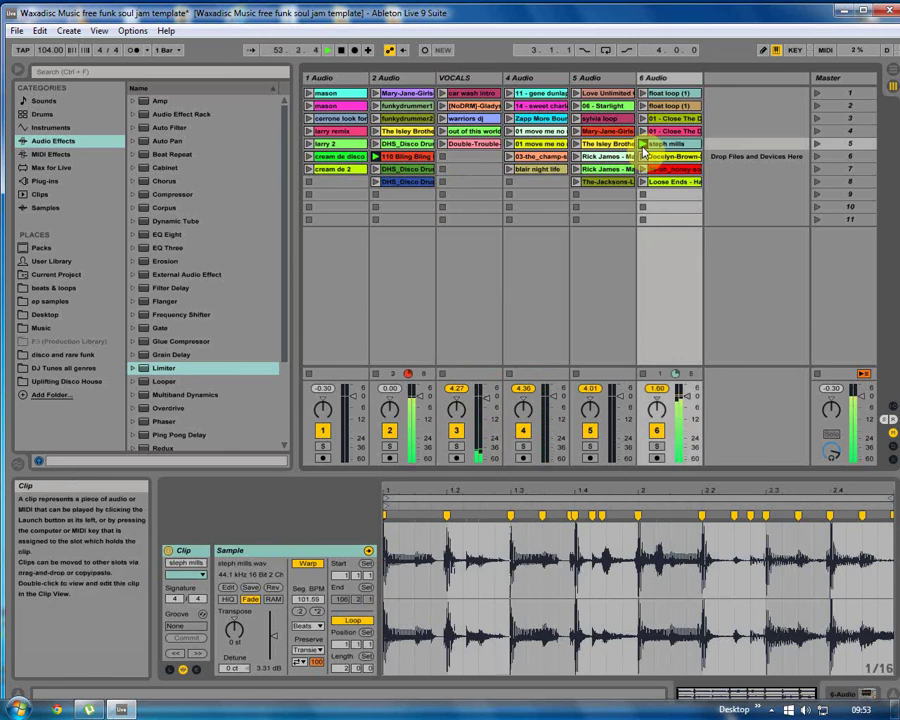
{"action": "left_click", "coordinate": [375, 93]}
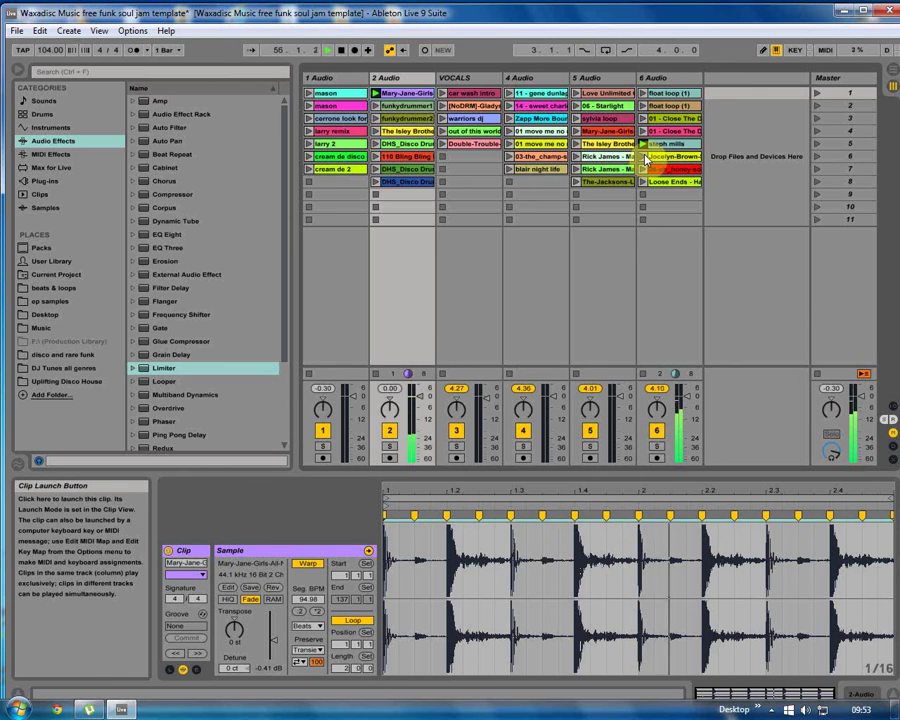
Run track 6 through the Jocelyn-Brown, Loose Ends, 06-oh_honey and scene 4 01 - Close The D clips
{"action": "left_click", "coordinate": [646, 160]}
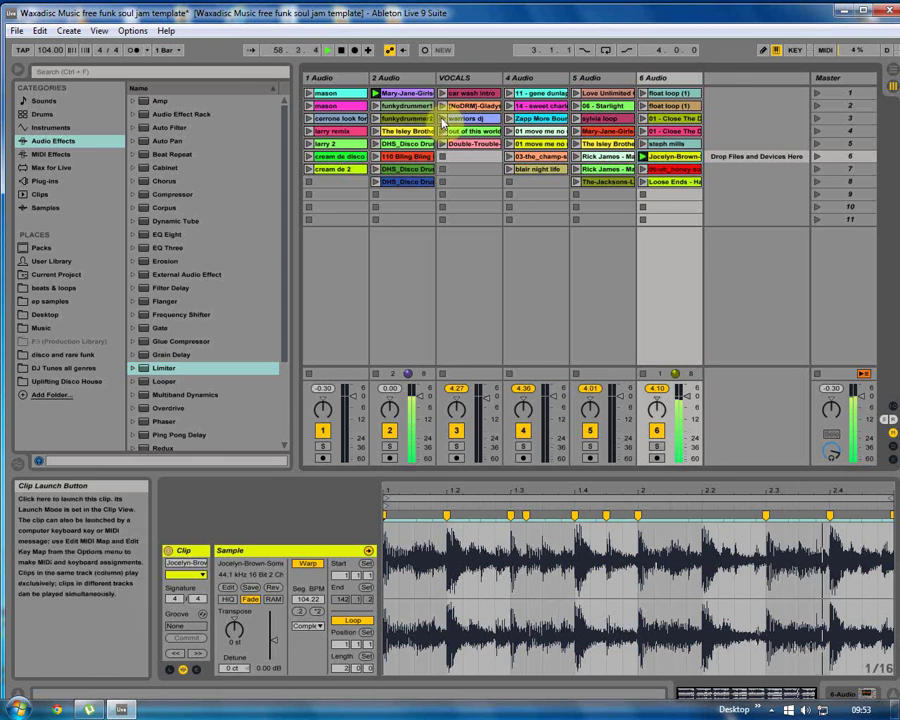
{"action": "left_click", "coordinate": [646, 184]}
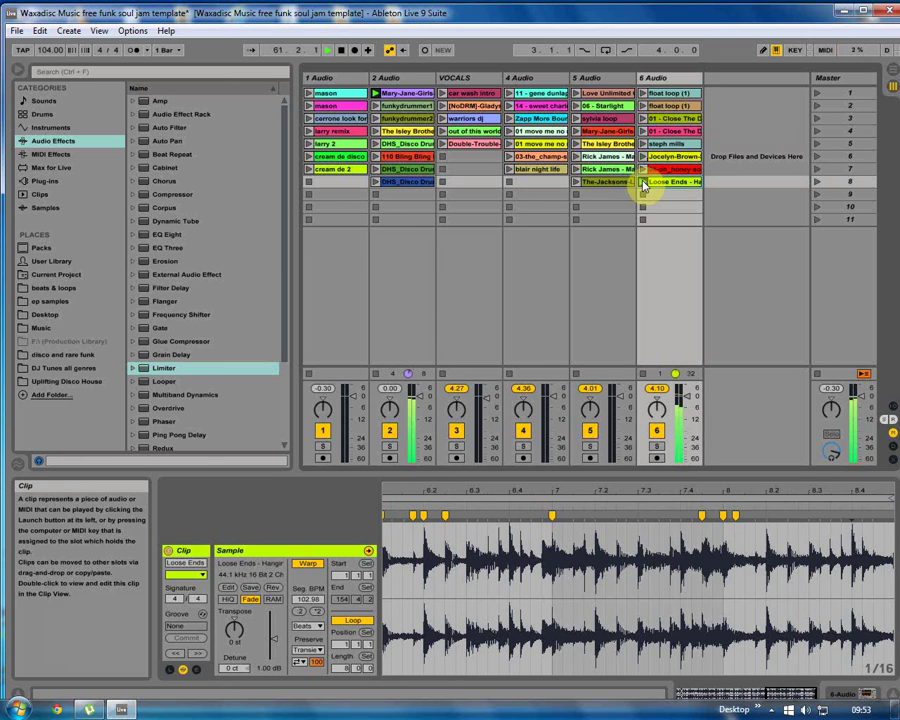
{"action": "left_click", "coordinate": [642, 169]}
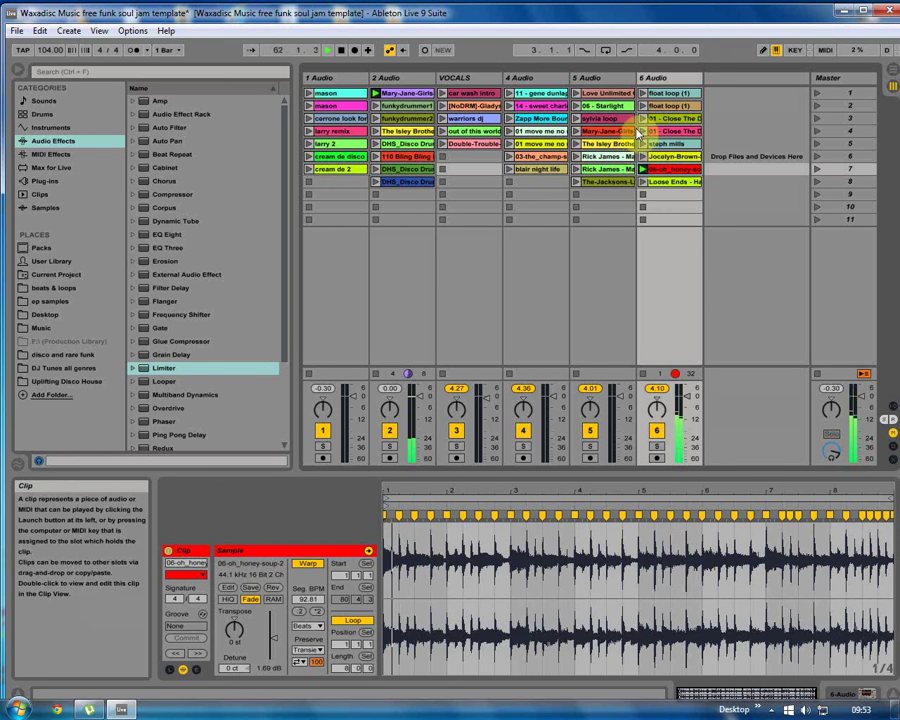
{"action": "left_click", "coordinate": [665, 131]}
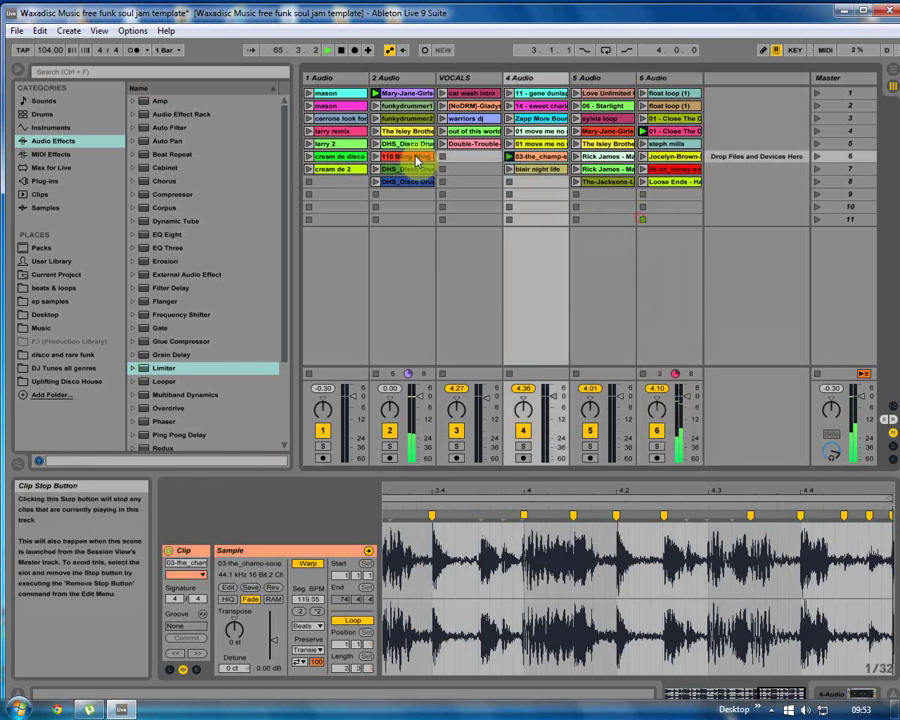
Switch the drums to funkydrummer2, and play the Love Unlimited clip on track 5 before stopping that track
{"action": "left_click", "coordinate": [379, 120]}
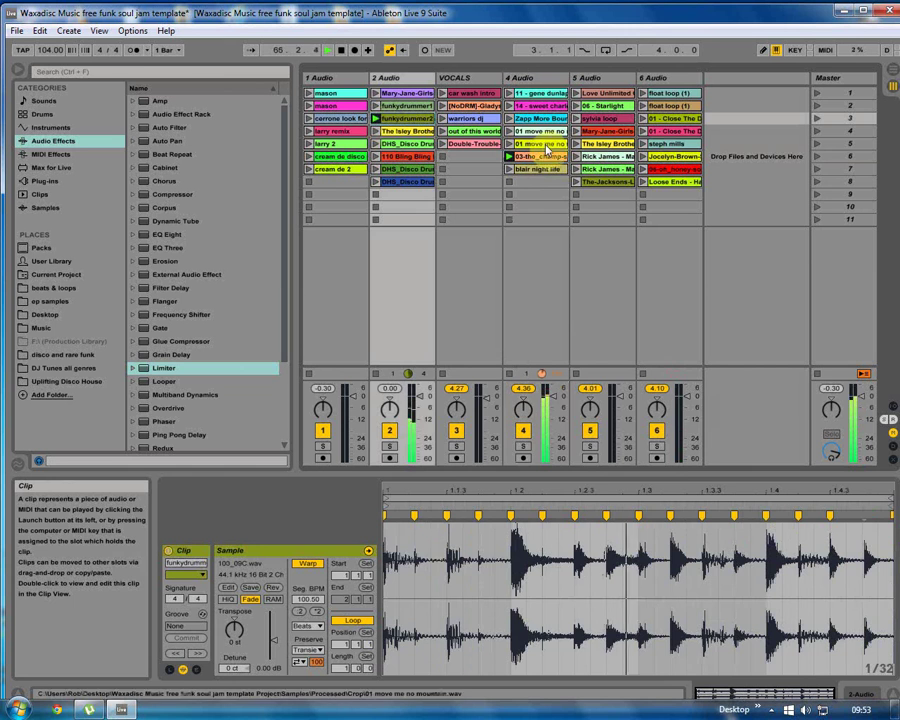
{"action": "left_click", "coordinate": [576, 94]}
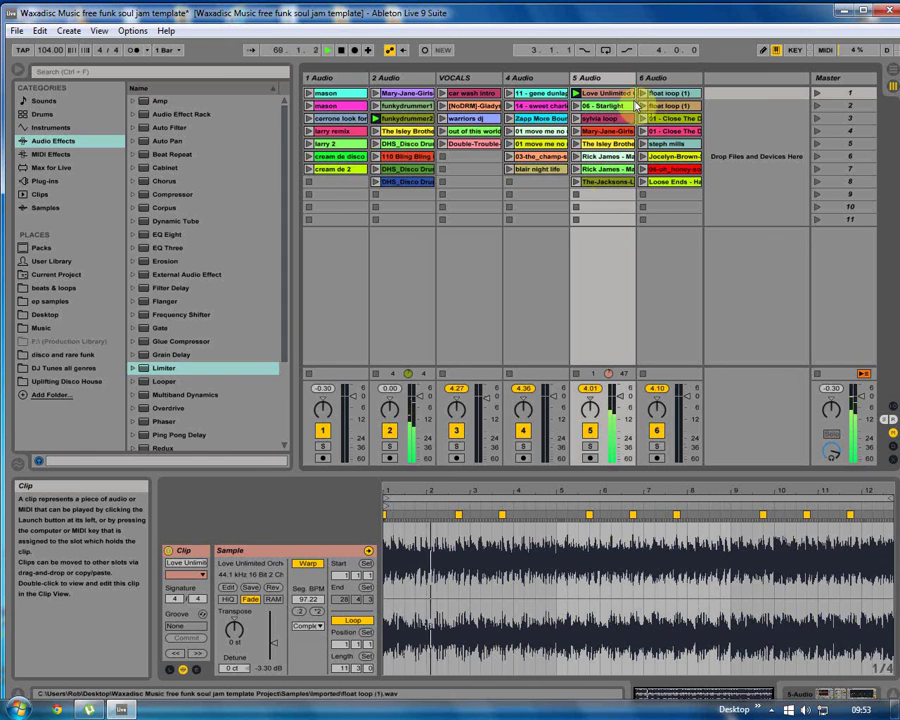
{"action": "left_click", "coordinate": [575, 219]}
Launch the scene 2 float loop (1) on track 6 and change the drums through the scene 7 and 8 DHS_Disco Drum loops
{"action": "left_click", "coordinate": [650, 105]}
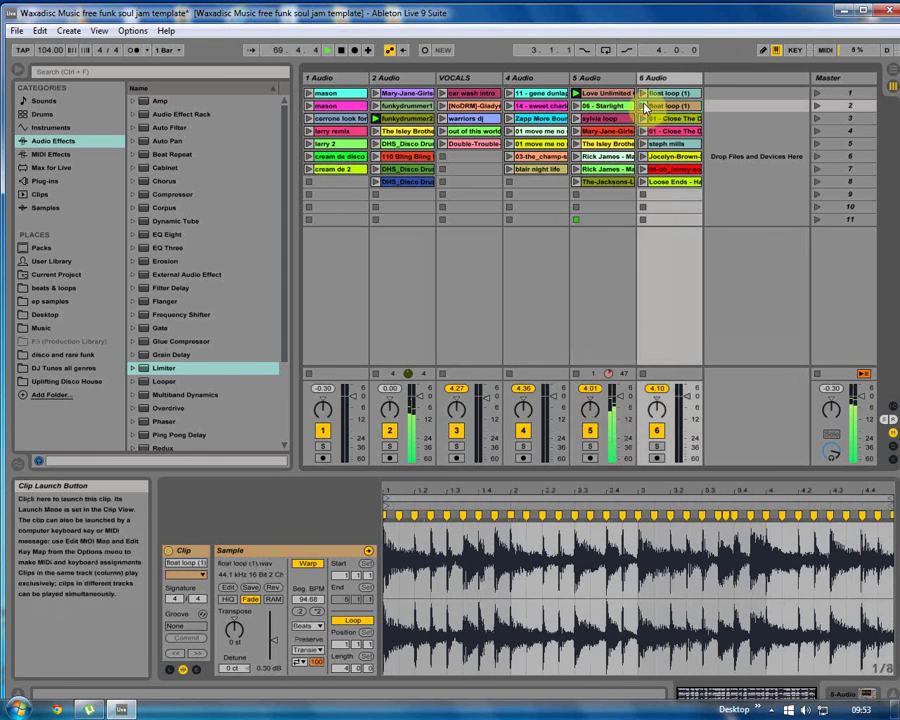
{"action": "left_click", "coordinate": [376, 171]}
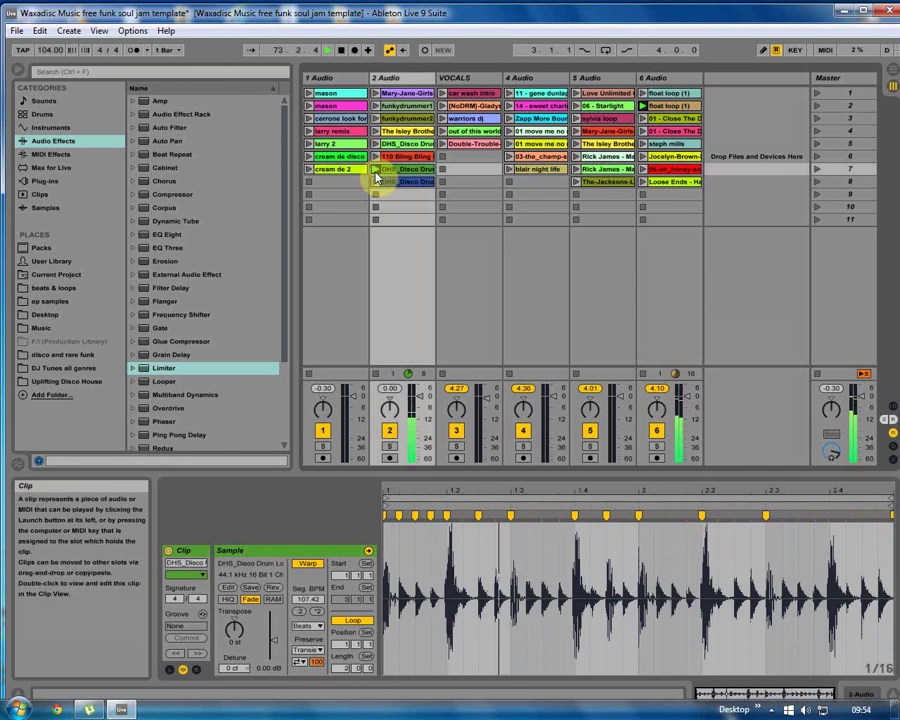
{"action": "left_click_drag", "start_coordinate": [376, 186], "coordinate": [375, 183]}
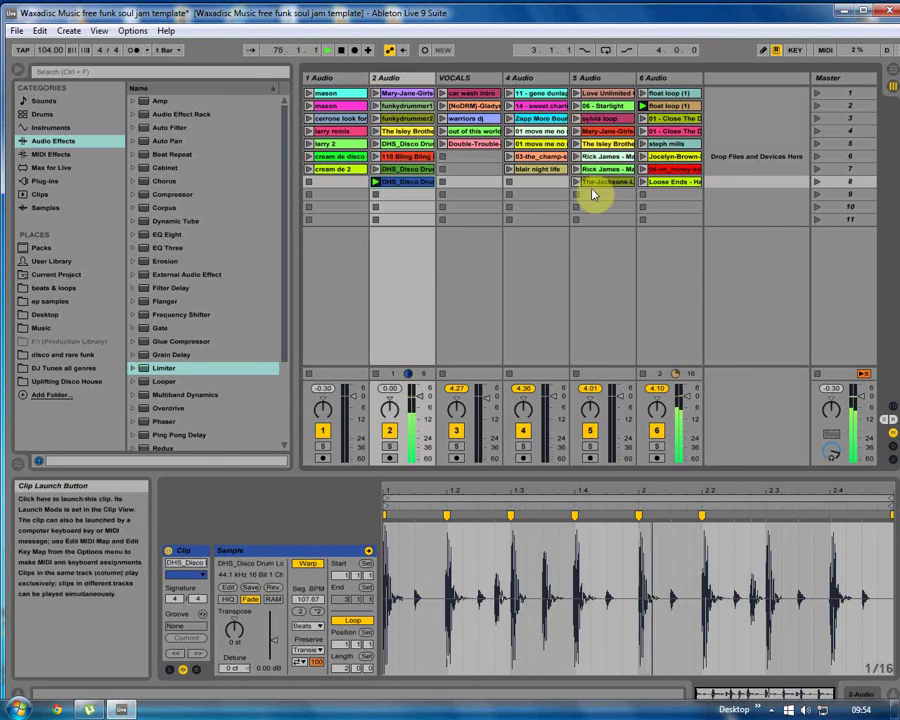
Replace track 6's clip with The-Jacksons on track 5, and bring in the warriors dj vocal while stopping the drum track
{"action": "left_click", "coordinate": [581, 184]}
{"action": "left_click", "coordinate": [642, 221]}
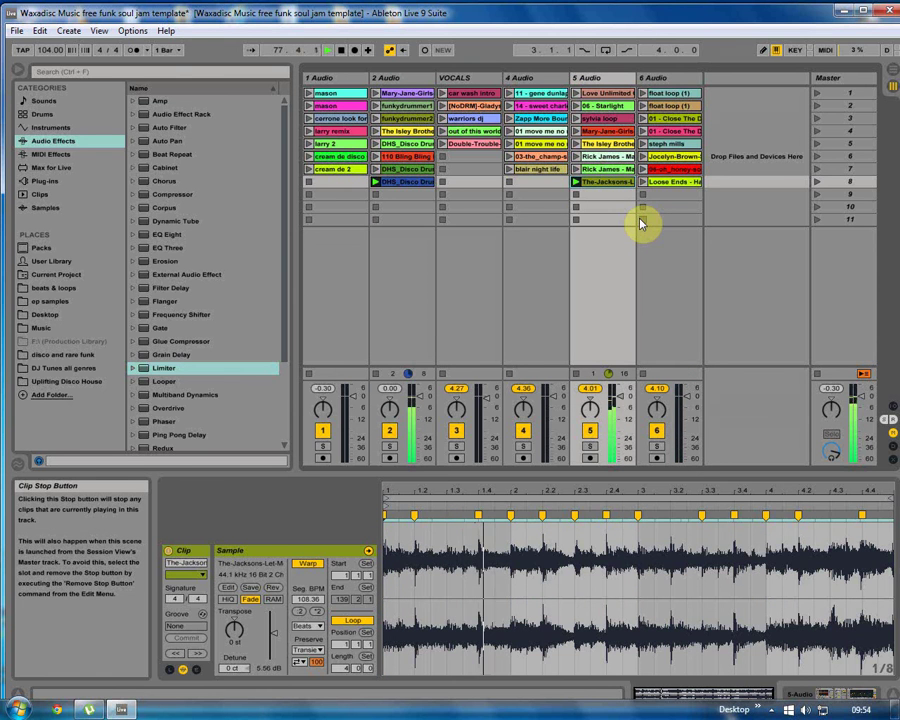
{"action": "left_click", "coordinate": [443, 118]}
{"action": "left_click", "coordinate": [374, 221]}
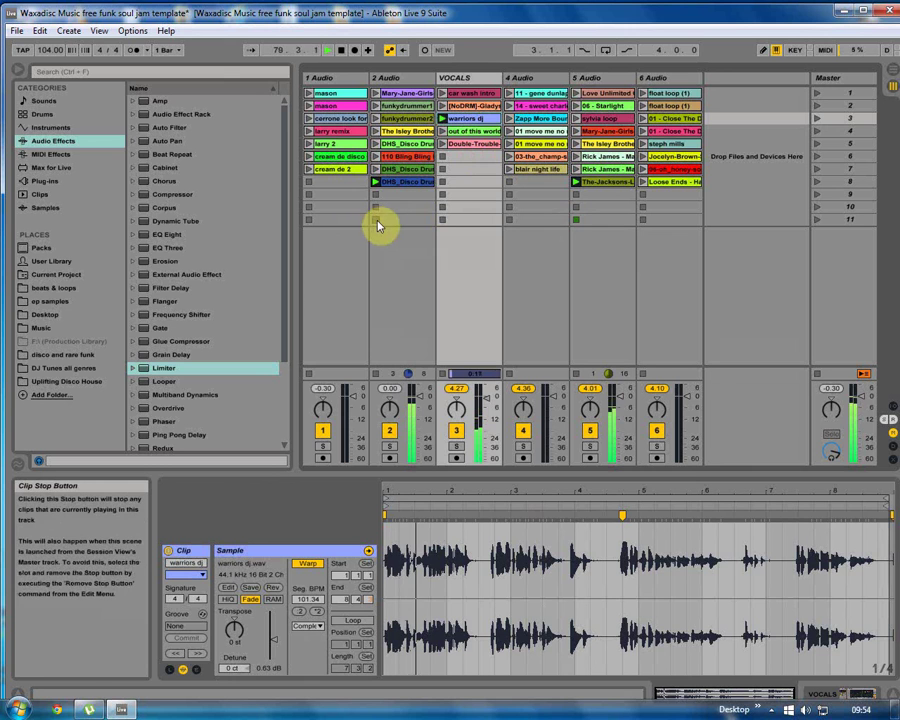